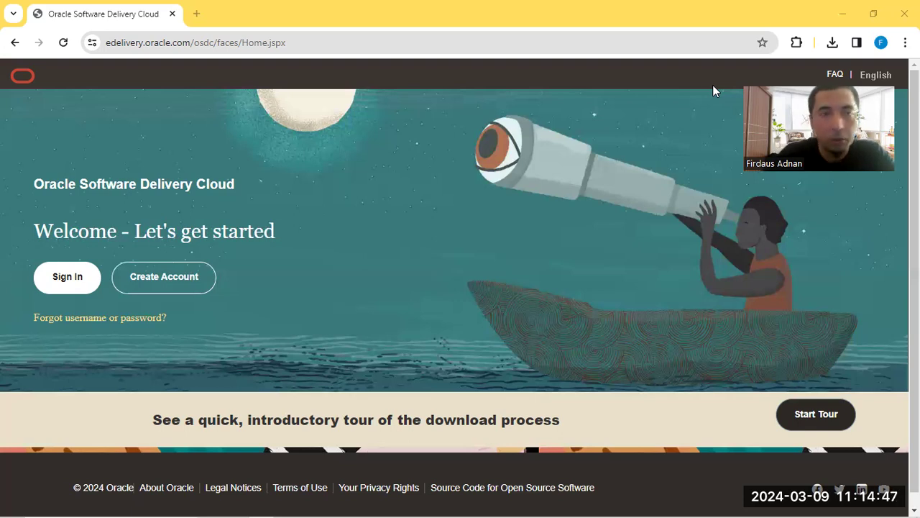
# - Sign in to Oracle Software Delivery Cloud with the saved account username and password
pyautogui.click(329, 43)
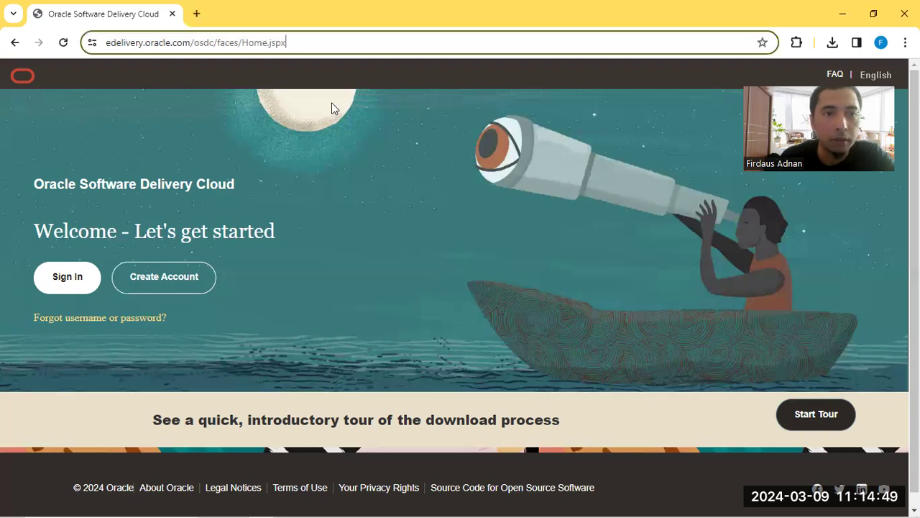
pyautogui.moveTo(329, 43); pyautogui.dragTo(99, 36)
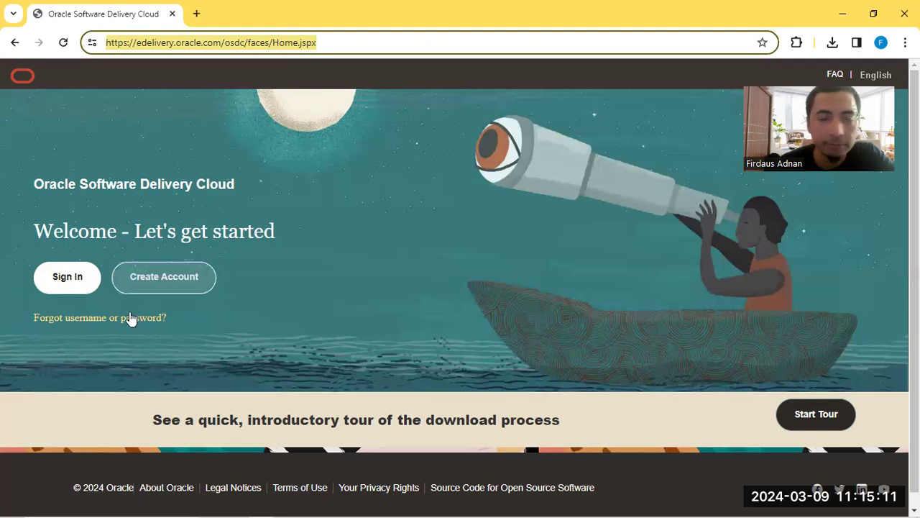
pyautogui.click(61, 289)
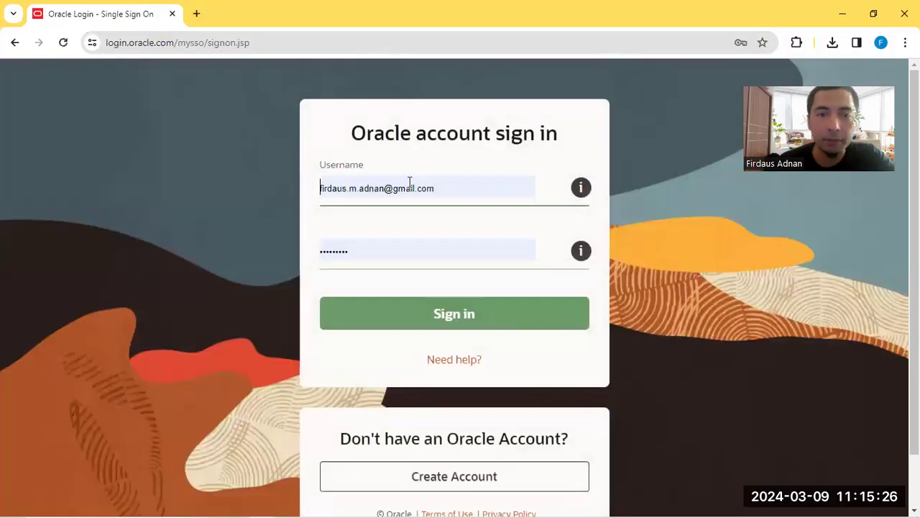
pyautogui.click(409, 182)
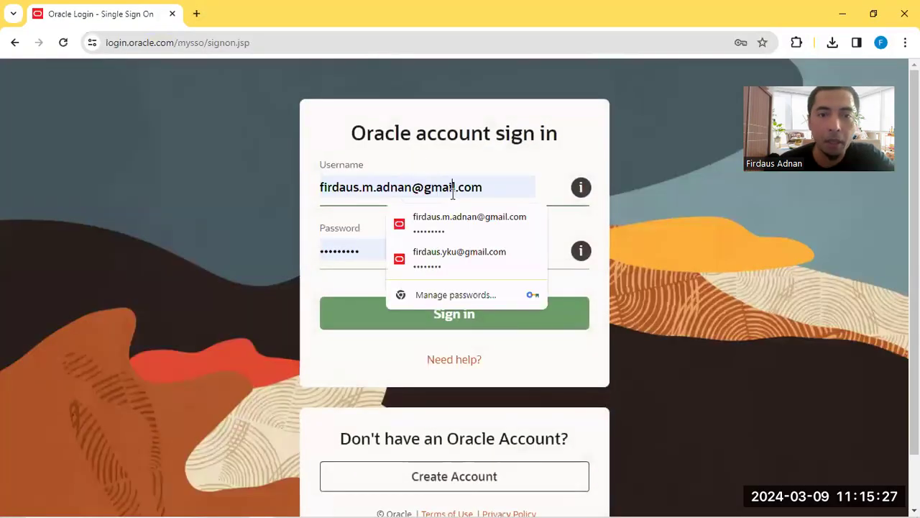
pyautogui.click(468, 222)
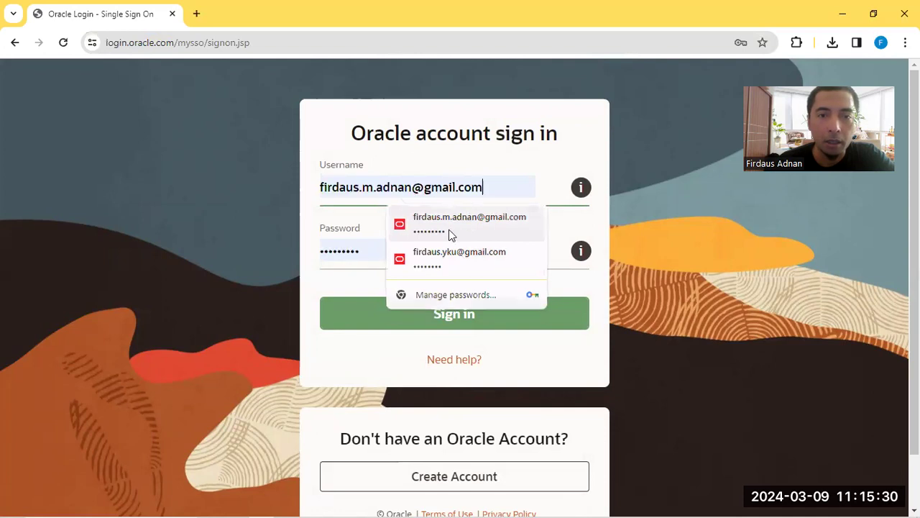
pyautogui.click(419, 315)
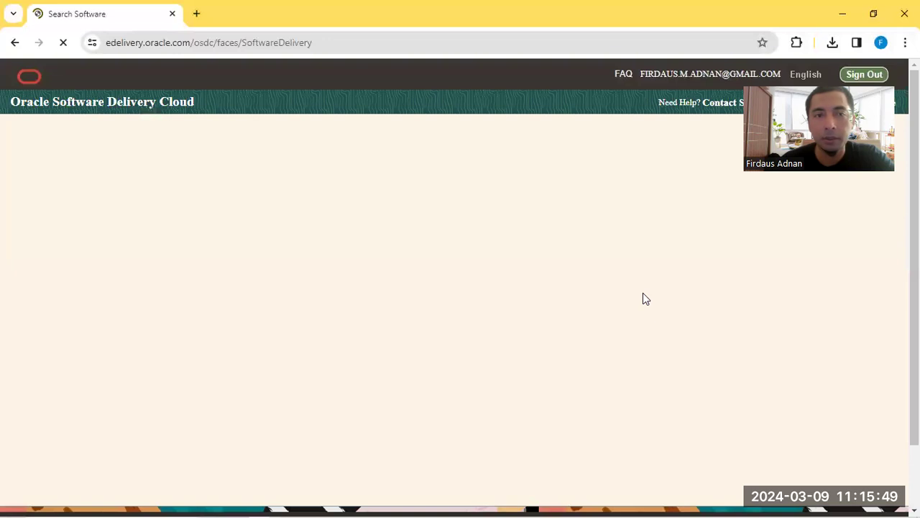
# - Search all software categories for "eppm p6" using the suggested term P6 EPPM
pyautogui.click(197, 273)
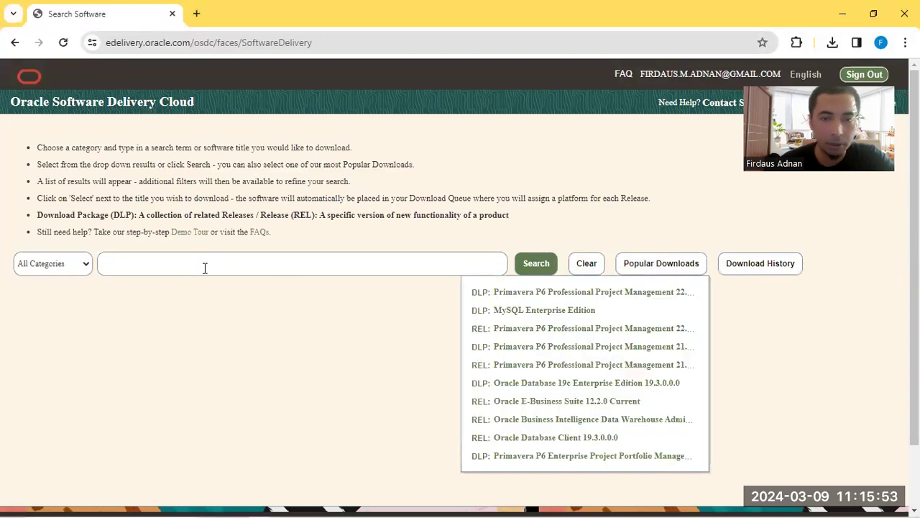
pyautogui.click(205, 268)
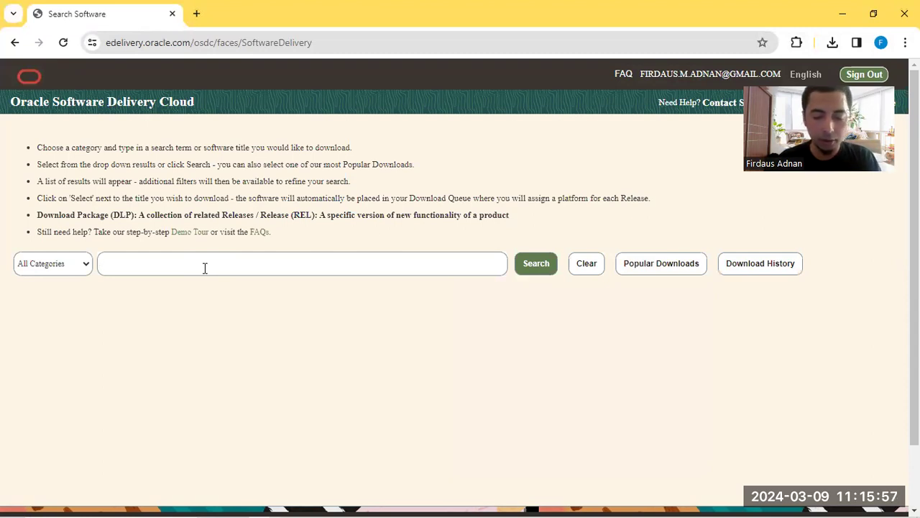
pyautogui.write('epp')
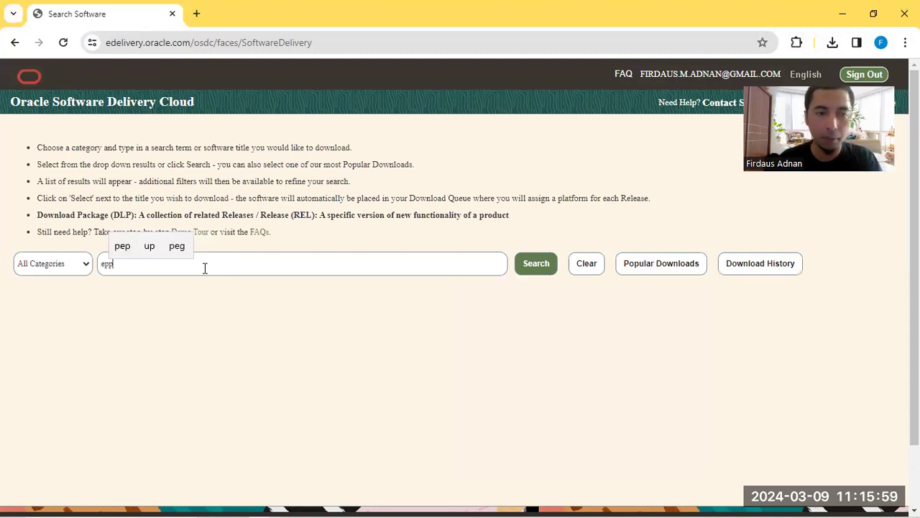
pyautogui.write('m p6')
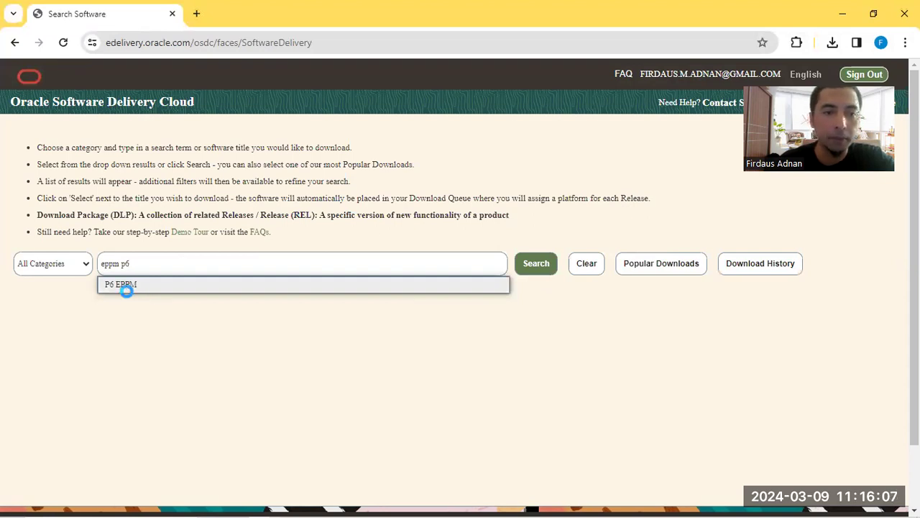
pyautogui.click(131, 287)
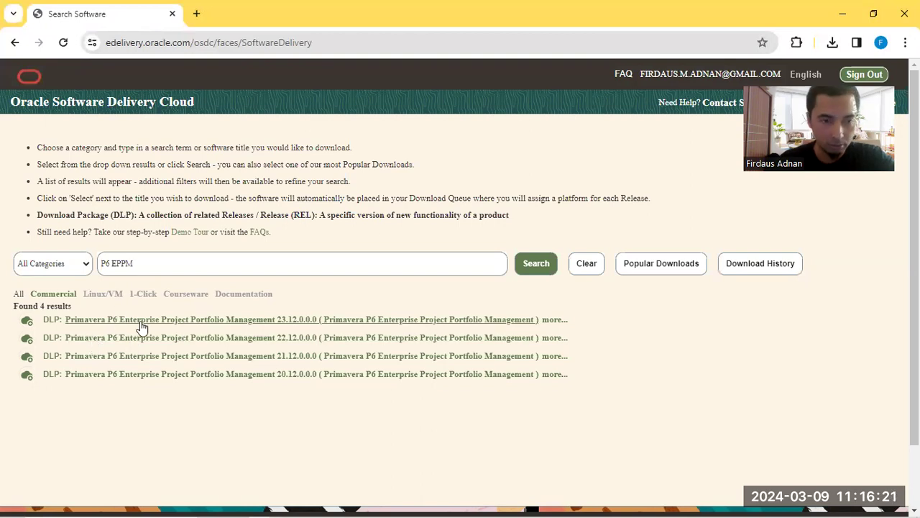
# - Add the Primavera P6 Enterprise Project Portfolio Management 23.12.0.0.0 package to the download queue and proceed to its platform selection
pyautogui.click(216, 325)
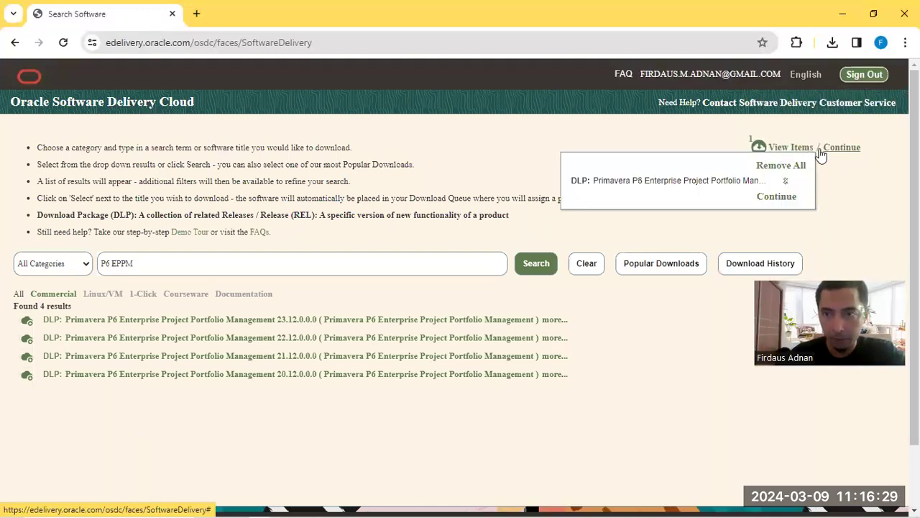
pyautogui.moveTo(787, 148)
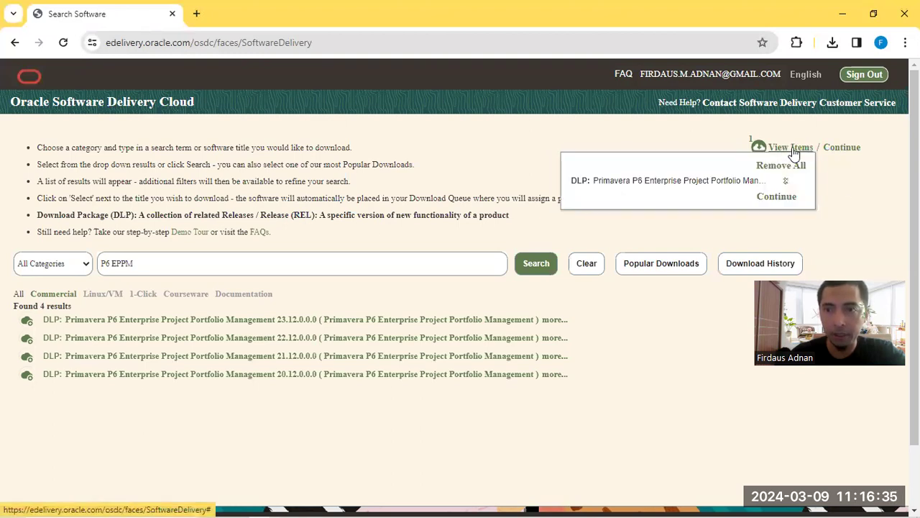
pyautogui.click(786, 200)
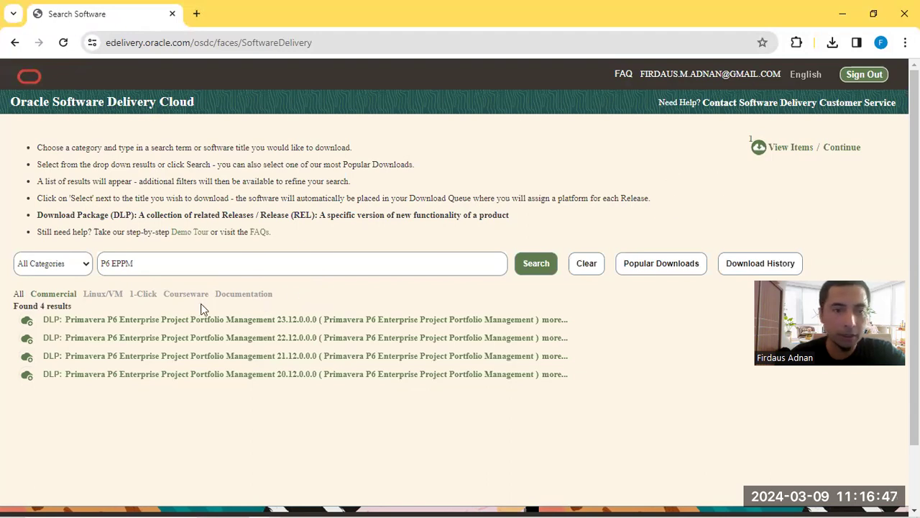
pyautogui.click(793, 148)
pyautogui.click(776, 197)
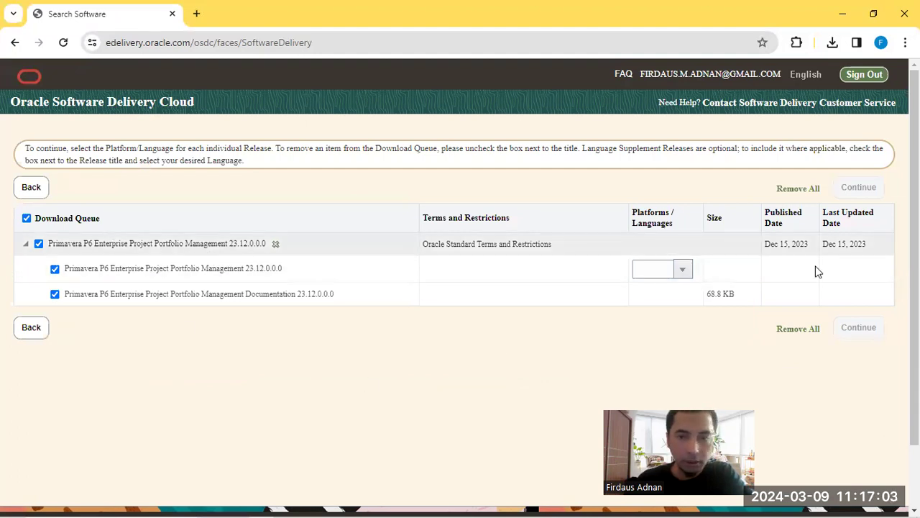
# - Set the platform of the queued 23.12.0.0.0 release to Microsoft Windows x64 (64-bit) and proceed to the license terms
pyautogui.click(683, 270)
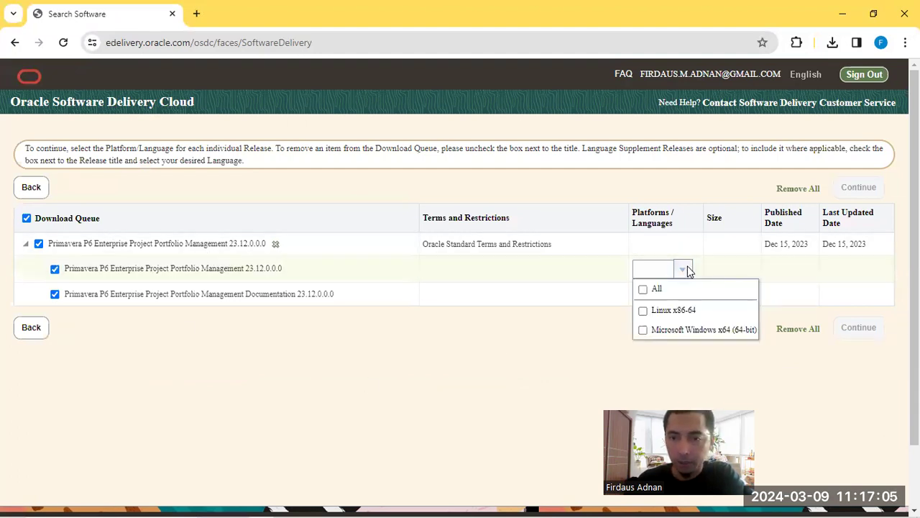
pyautogui.click(643, 330)
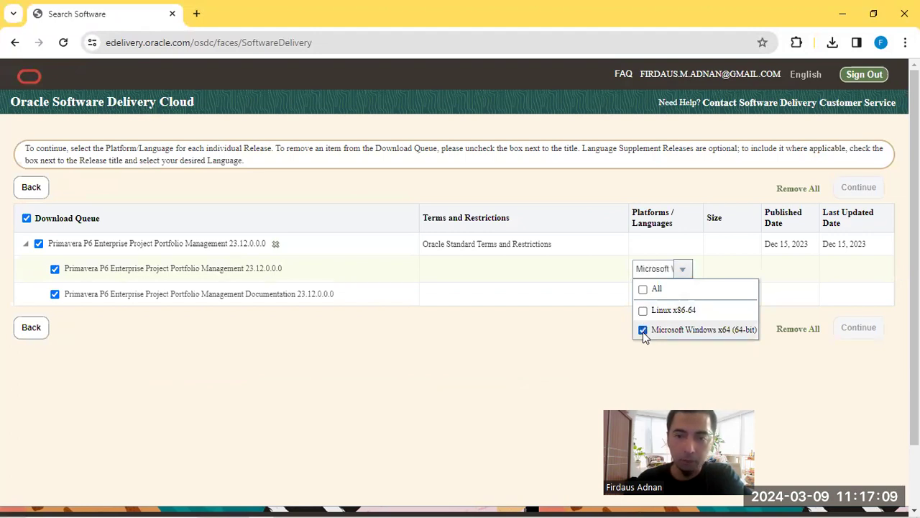
pyautogui.click(564, 361)
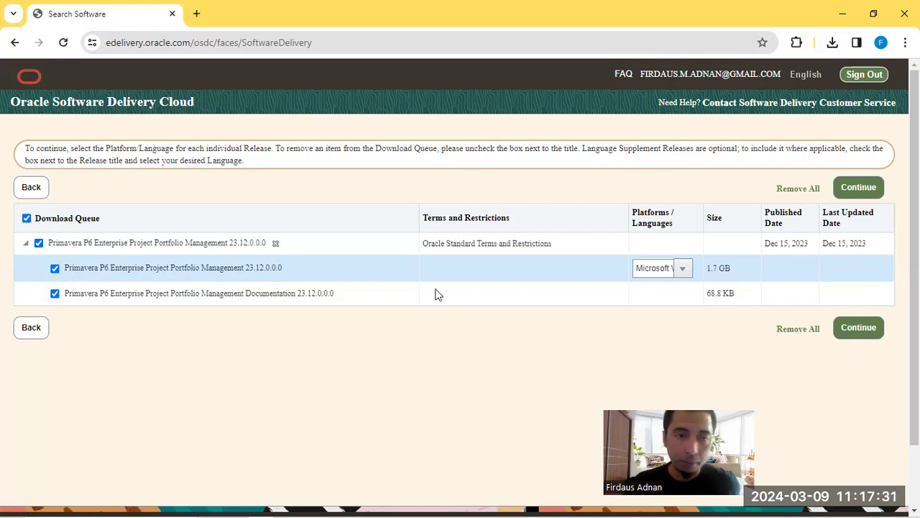
pyautogui.click(858, 336)
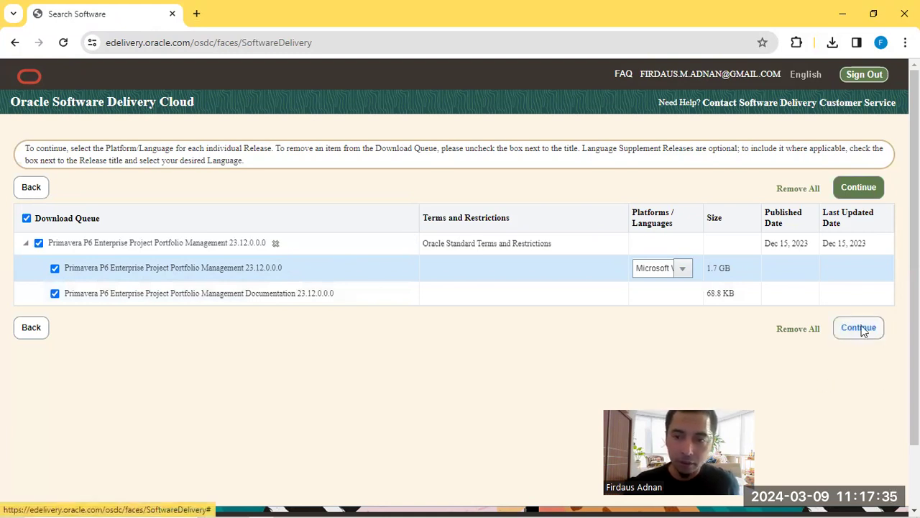
pyautogui.click(863, 329)
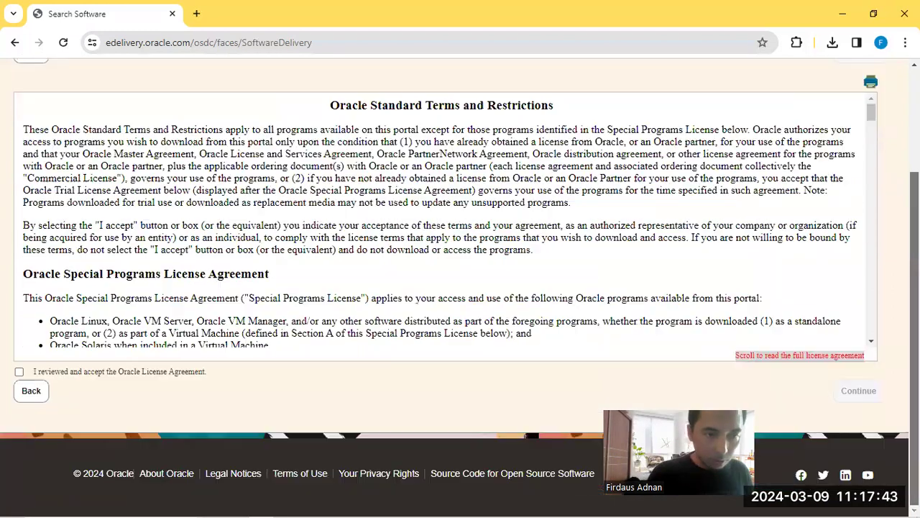
# - Accept the Oracle License Agreement and request the download of all listed Primavera P6 files
pyautogui.click(20, 373)
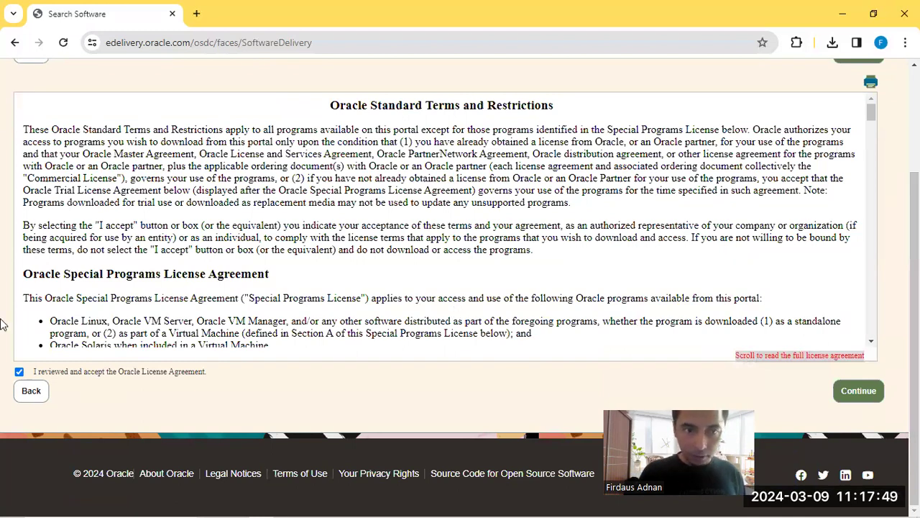
pyautogui.click(861, 393)
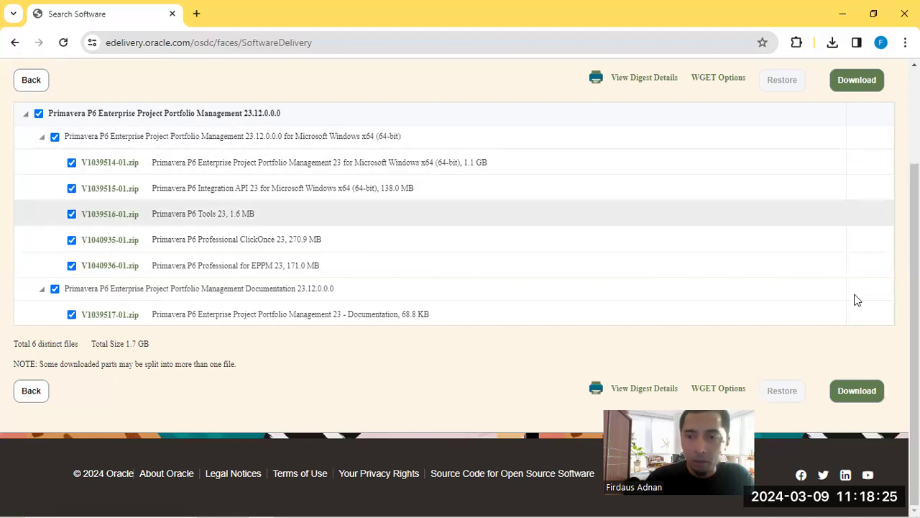
pyautogui.click(857, 390)
pyautogui.click(857, 391)
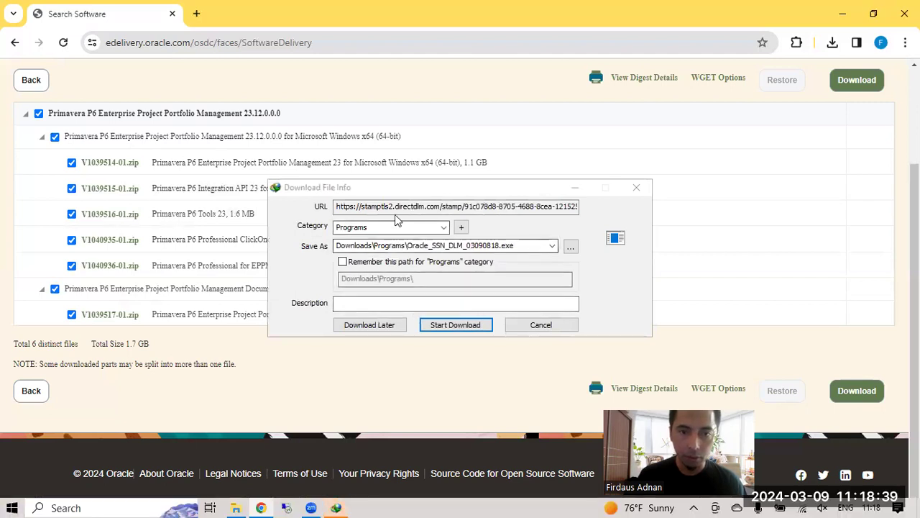
# - Set the save location of Oracle_SSN_DLM_03090818.exe to D:\soft\eppm and start its download
pyautogui.click(571, 247)
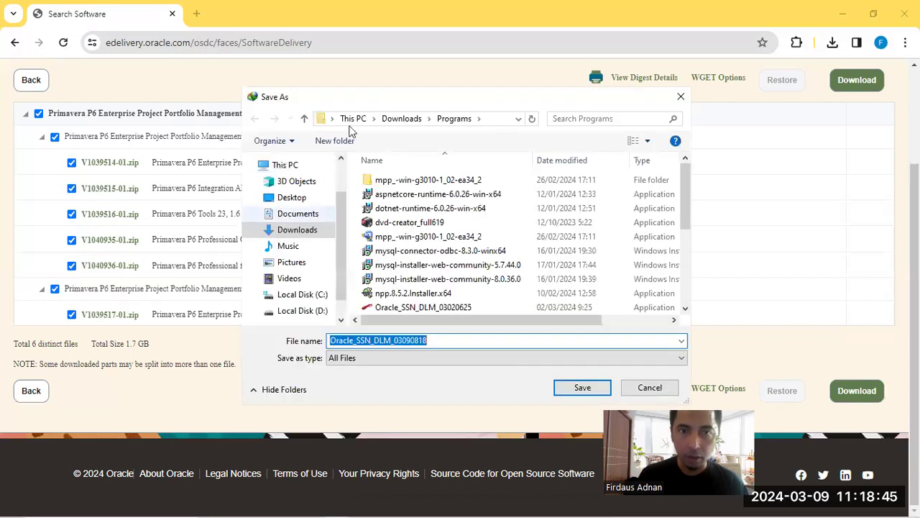
pyautogui.click(316, 310)
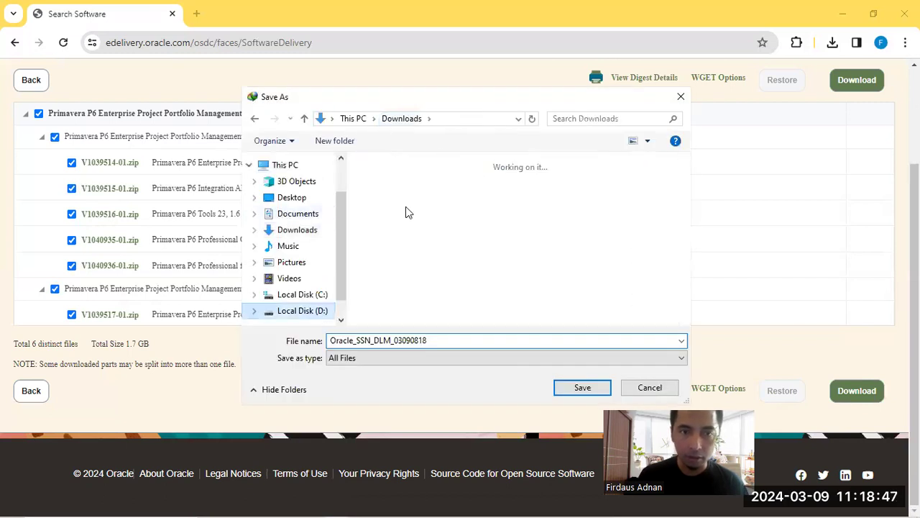
pyautogui.scroll(-5, 399, 287)
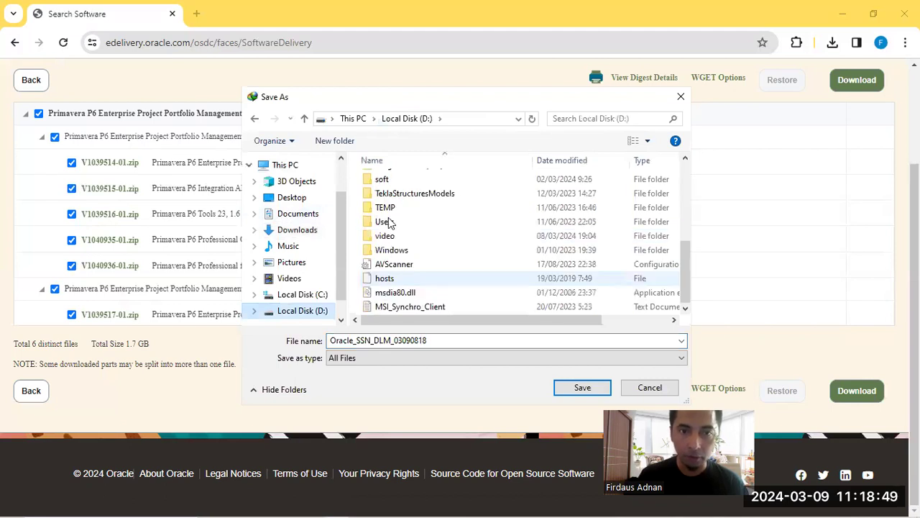
pyautogui.doubleClick(384, 180)
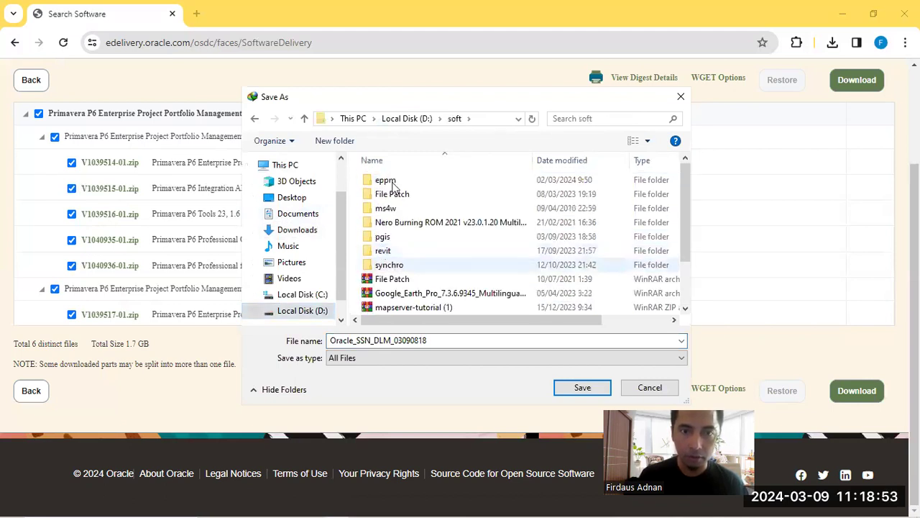
pyautogui.doubleClick(393, 181)
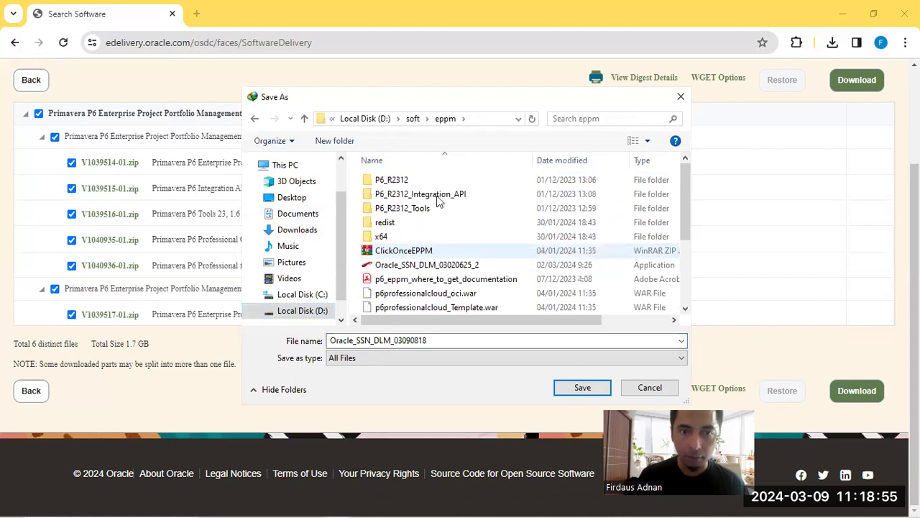
pyautogui.click(439, 338)
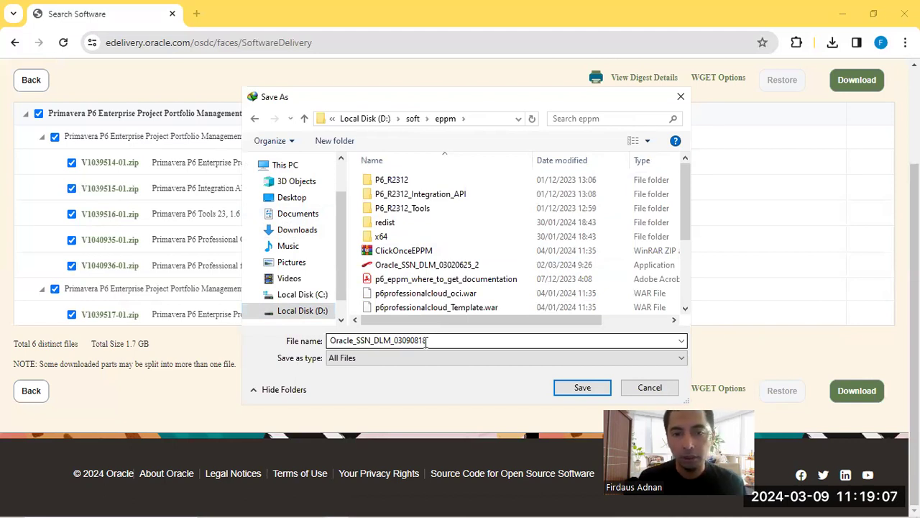
pyautogui.doubleClick(424, 342)
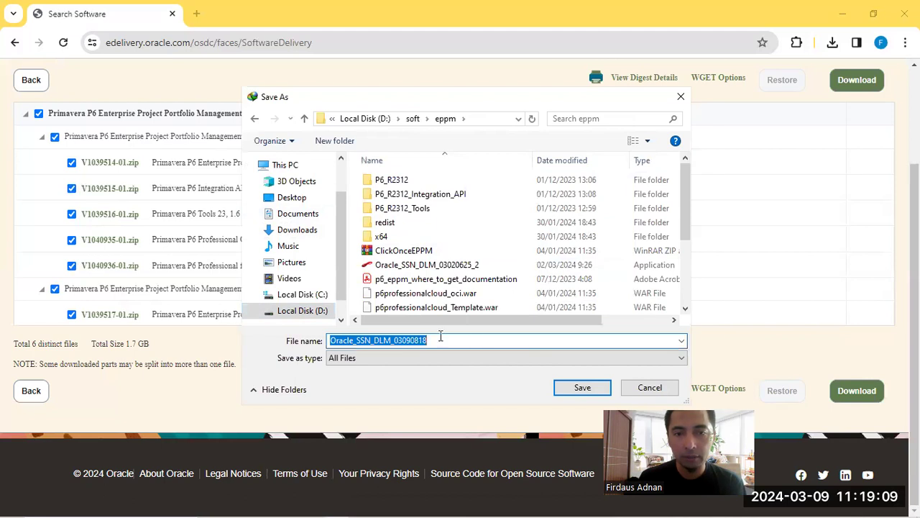
pyautogui.click(586, 389)
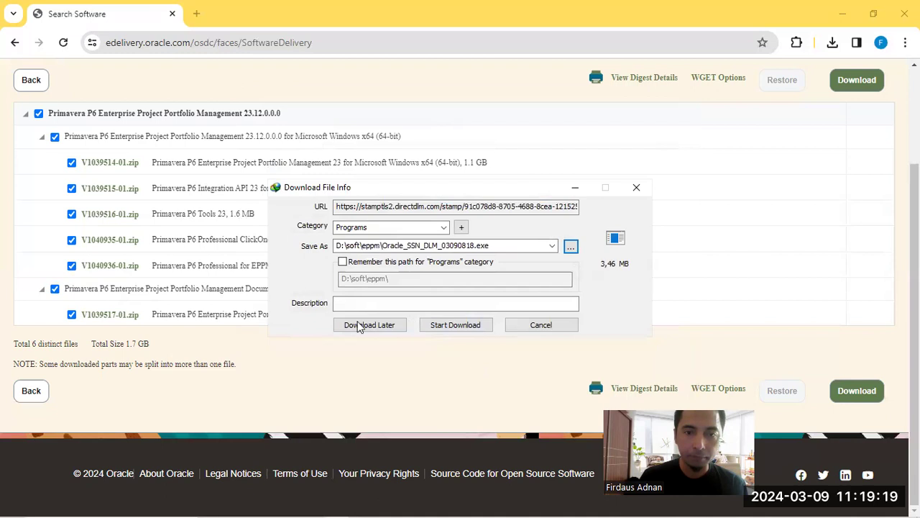
pyautogui.click(439, 324)
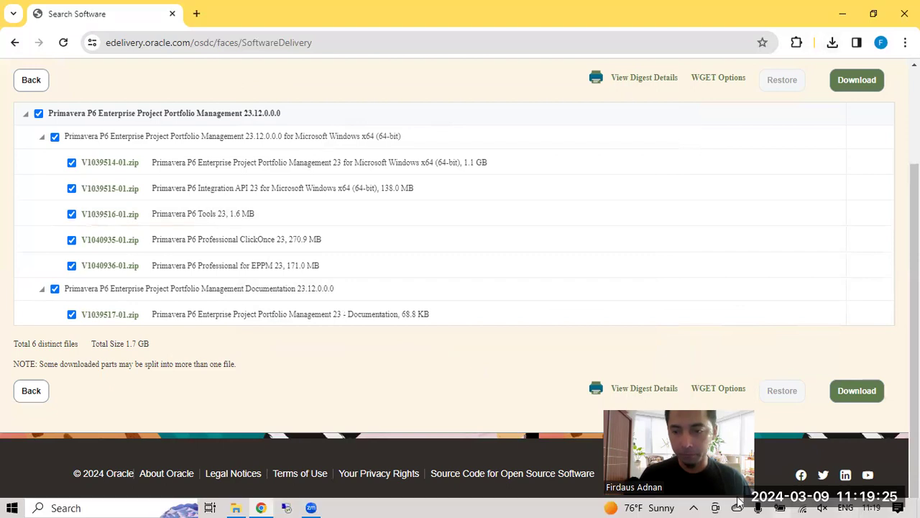
# - Check the status of Oracle_SSN_DLM_03090818.exe in Internet Download Manager and close its window
pyautogui.click(692, 505)
pyautogui.doubleClick(693, 460)
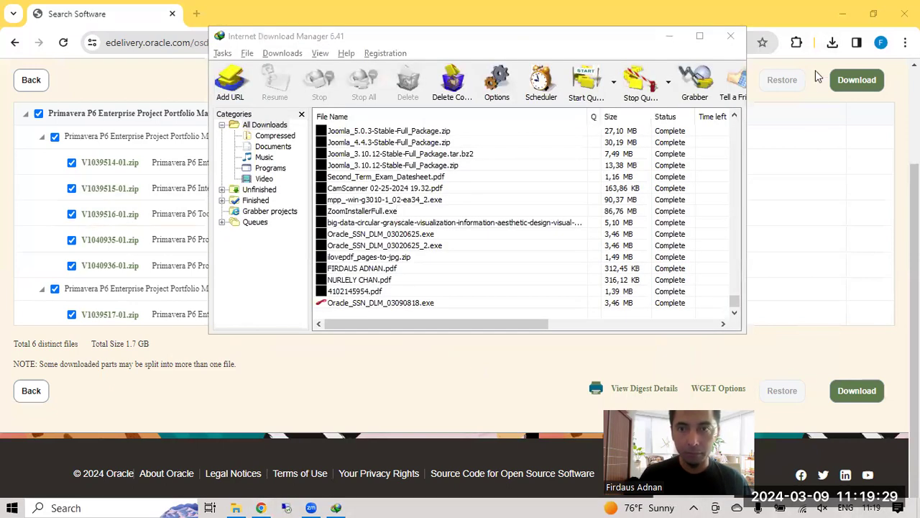
pyautogui.click(730, 36)
# - Switch to File Explorer and launch Oracle_SSN_DLM_03090818 from the D:\soft\eppm folder
pyautogui.click(236, 508)
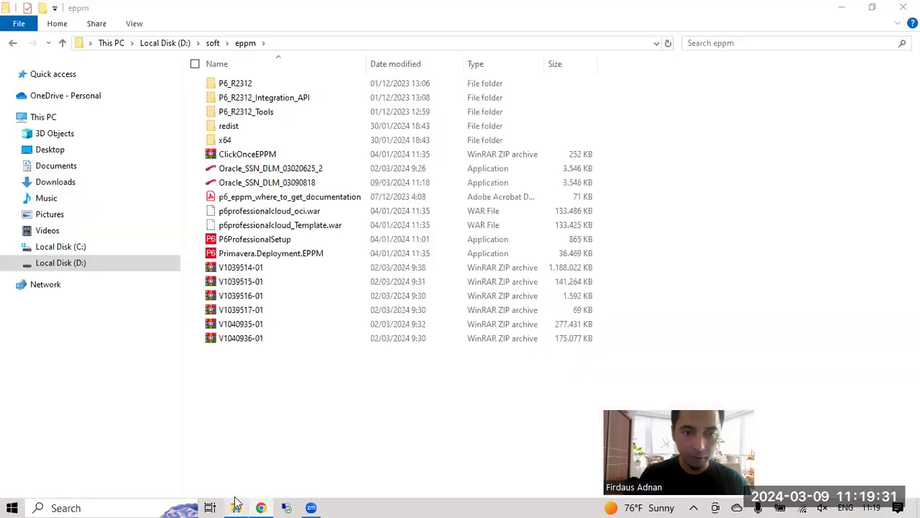
pyautogui.click(300, 184)
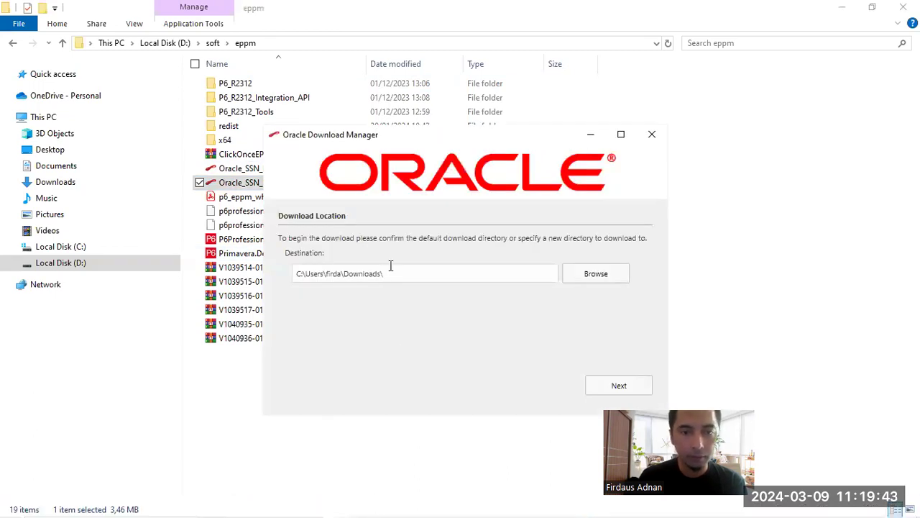
# - Set the Oracle Download Manager destination to the D:\soft\eppm folder and start downloading the files
pyautogui.click(415, 274)
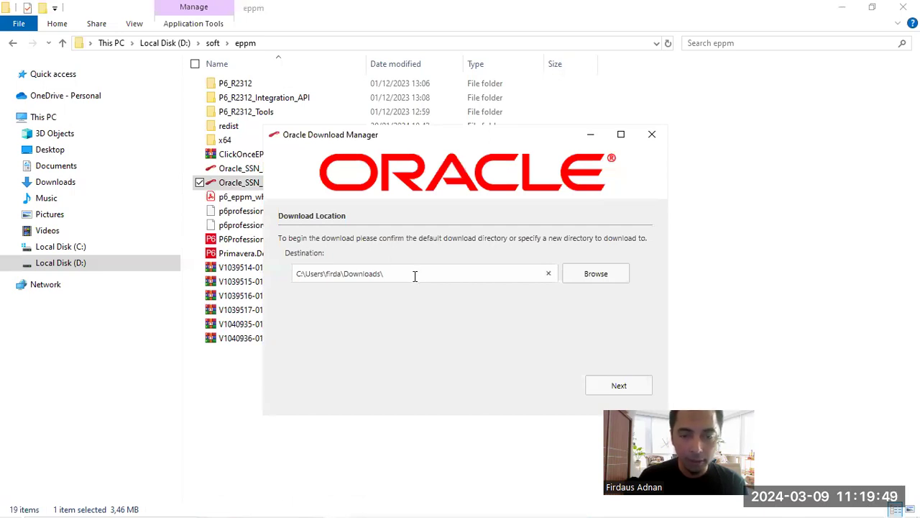
pyautogui.click(604, 285)
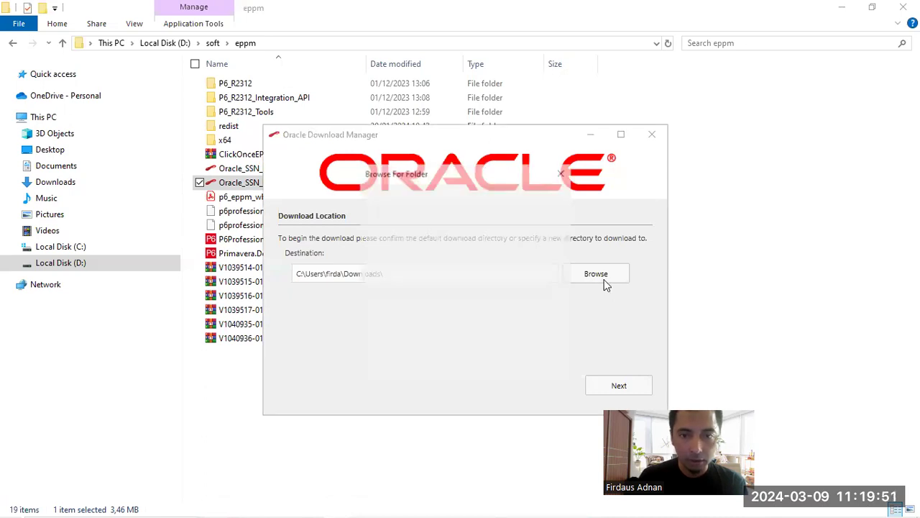
pyautogui.moveTo(557, 269); pyautogui.dragTo(555, 313)
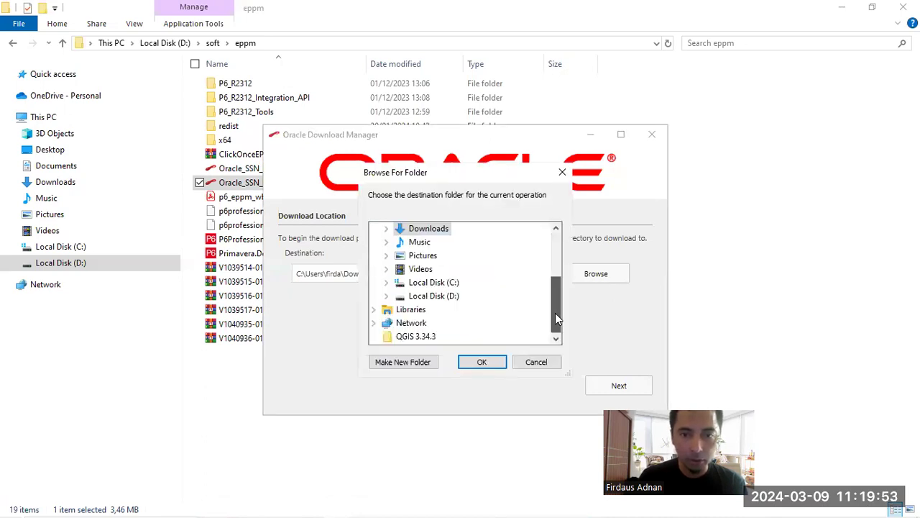
pyautogui.click(413, 298)
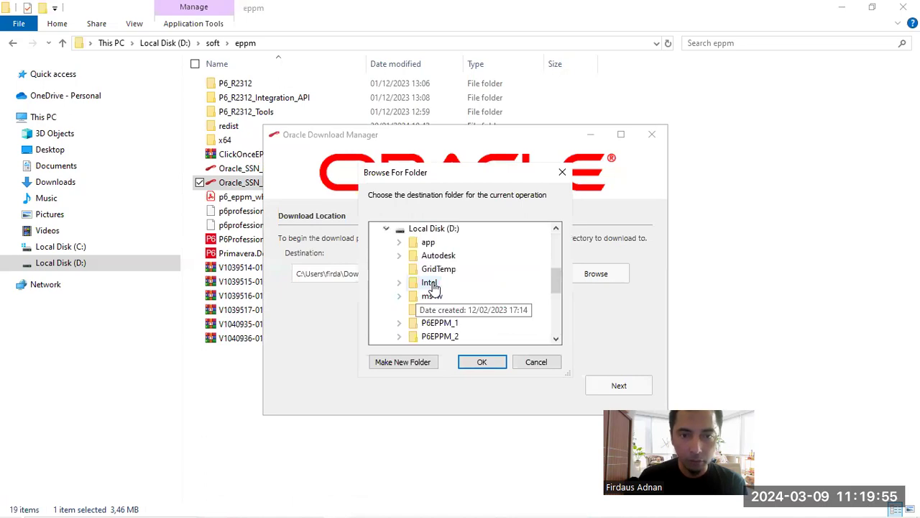
pyautogui.scroll(-3, 391, 287)
pyautogui.click(399, 256)
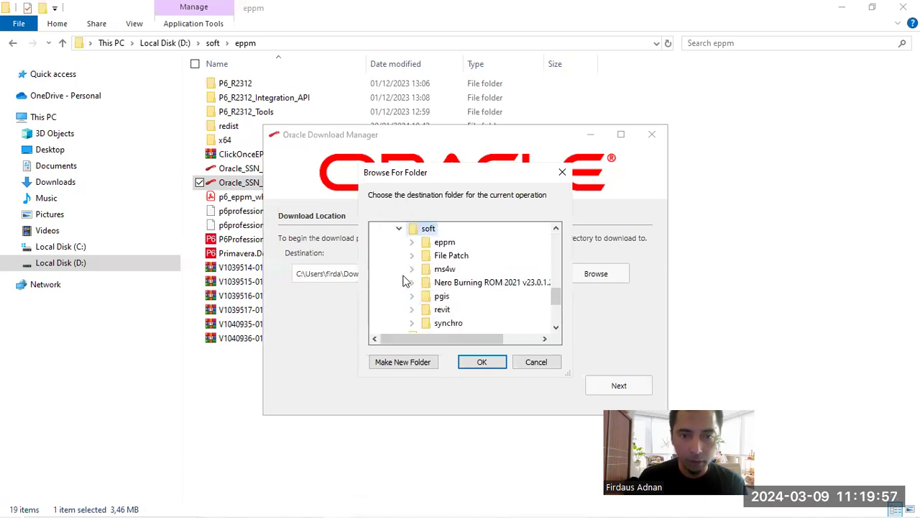
pyautogui.doubleClick(442, 256)
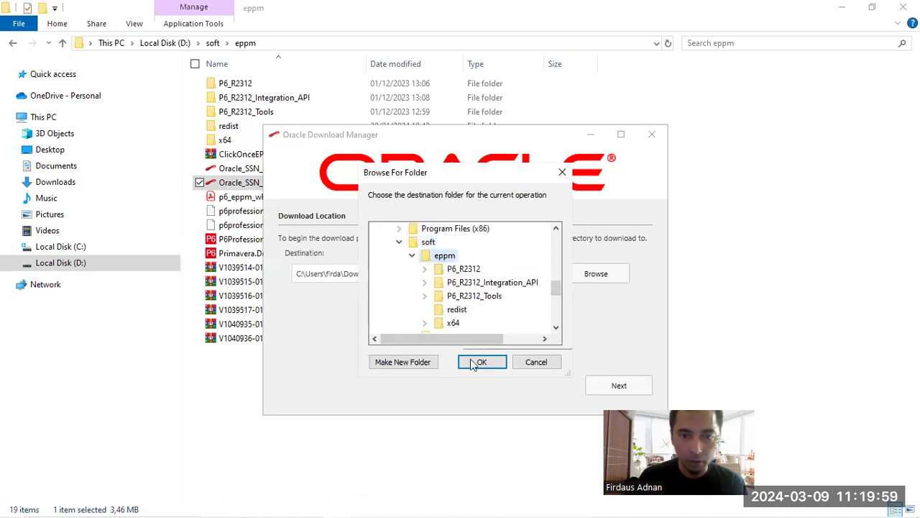
pyautogui.click(473, 362)
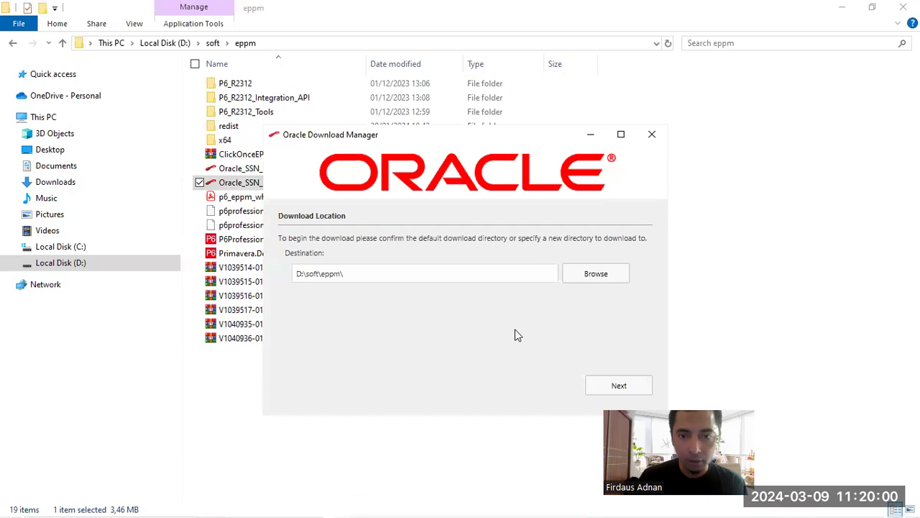
pyautogui.click(620, 386)
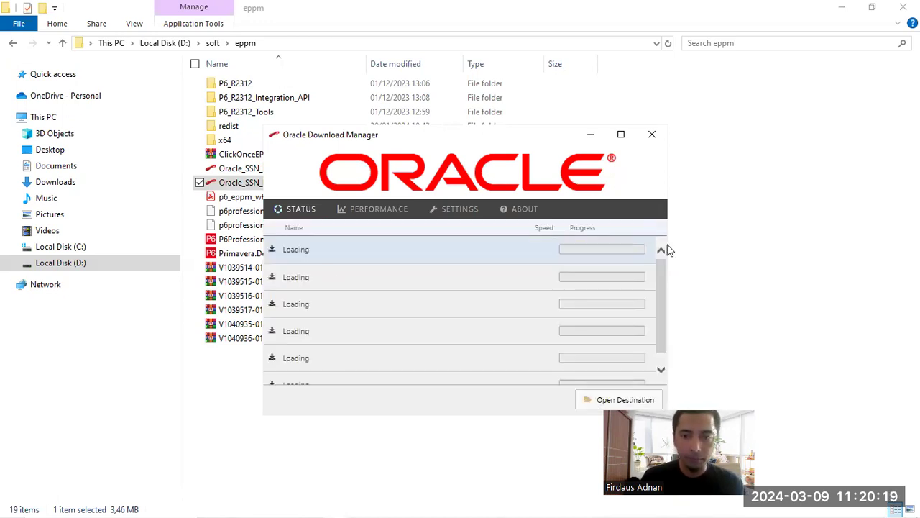
# - Check the status list of the queued downloads and switch back to the eppm folder in File Explorer
pyautogui.moveTo(661, 270); pyautogui.dragTo(675, 233)
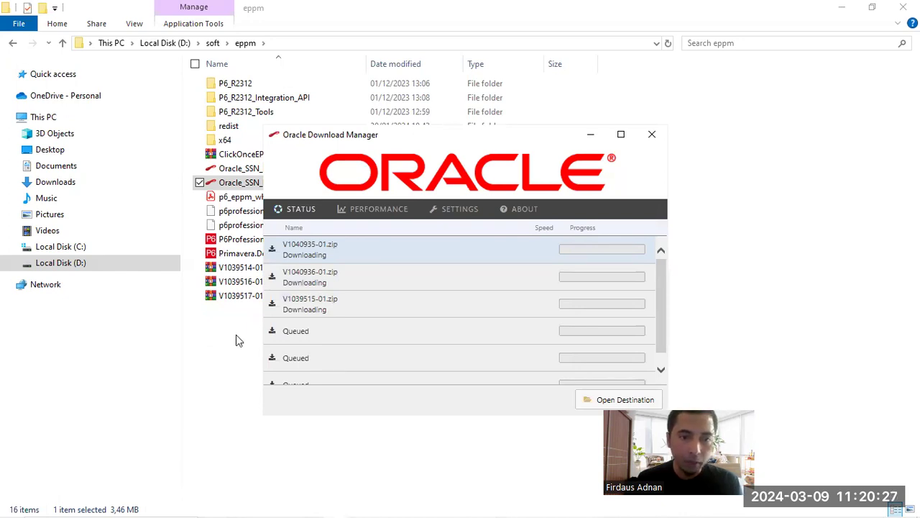
pyautogui.click(737, 327)
pyautogui.click(316, 376)
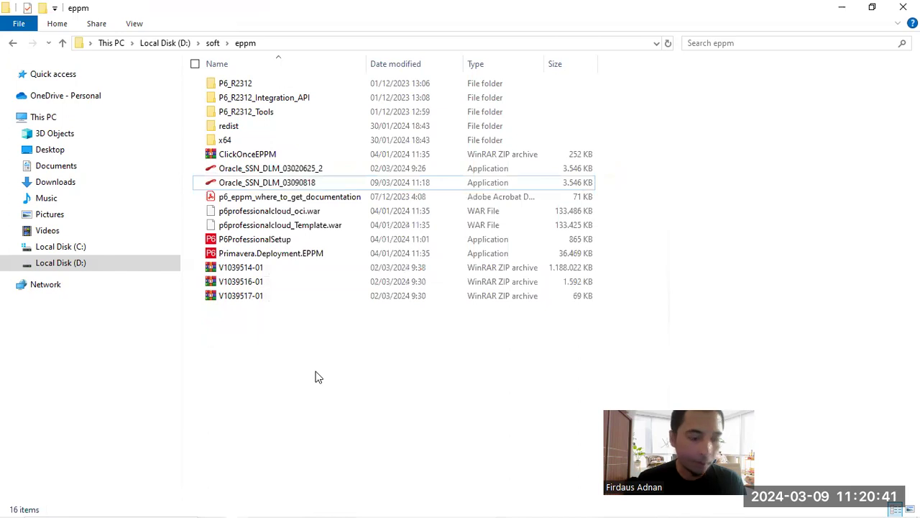